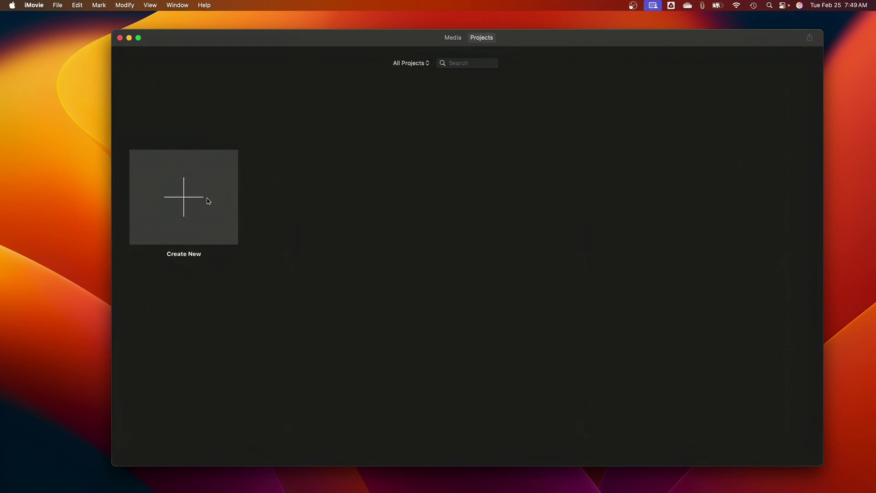
# Step: Create the new App Preview 5 project via File > New App Preview and acknowledge the notice
pyautogui.click(208, 201)
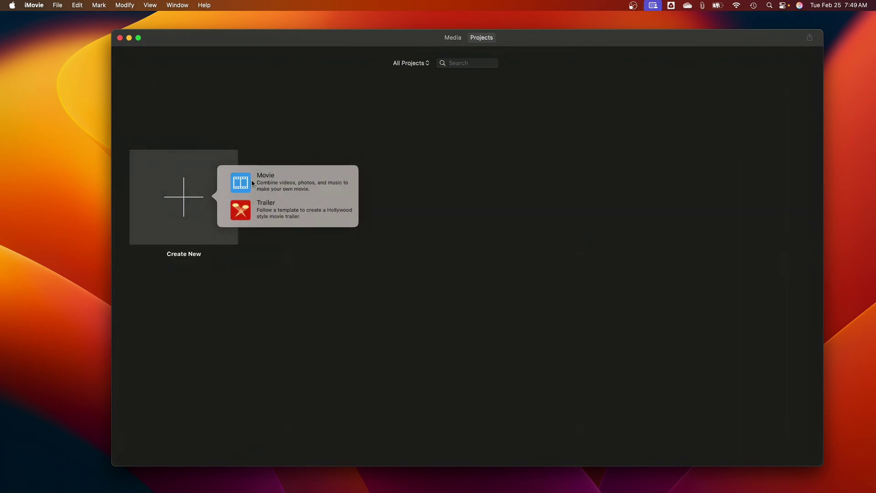
pyautogui.click(225, 124)
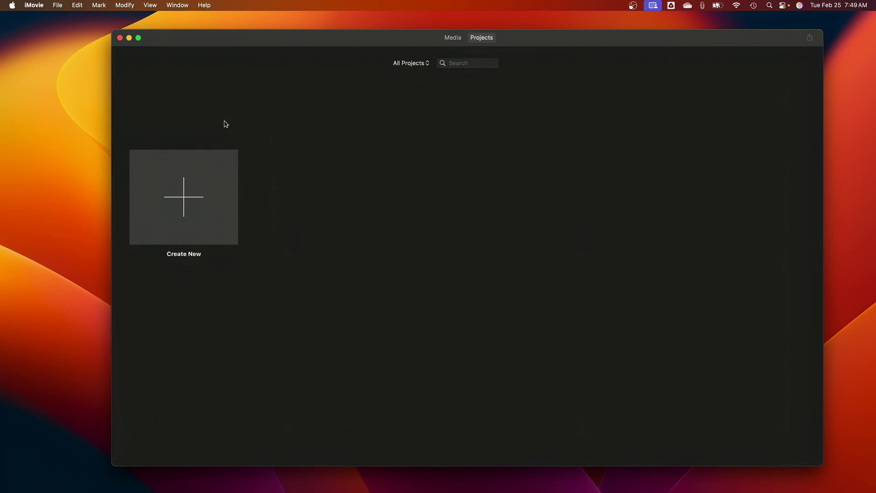
pyautogui.click(57, 5)
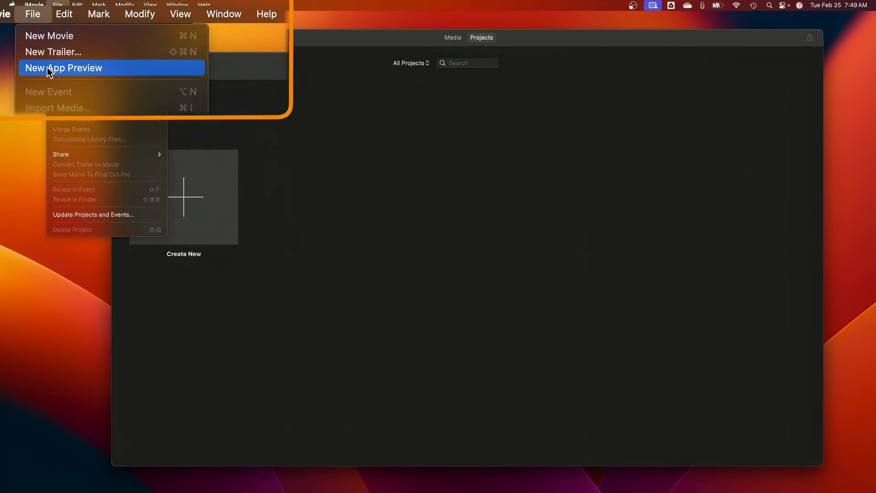
pyautogui.click(50, 71)
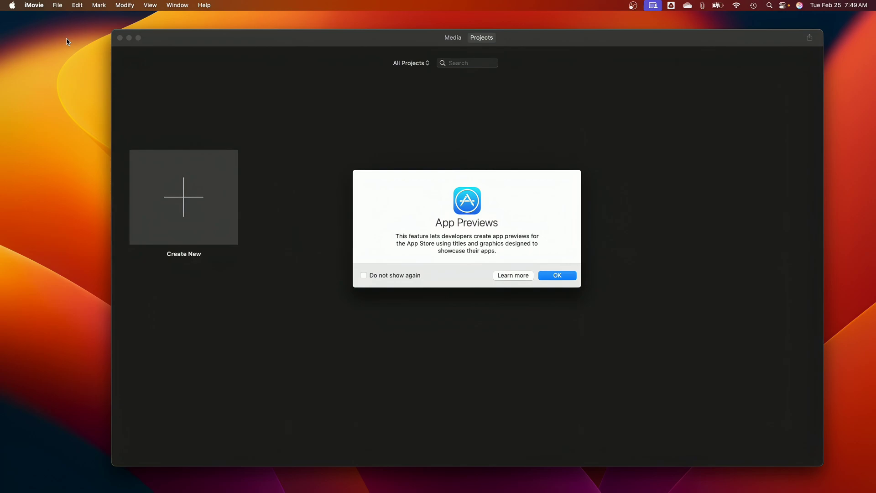
pyautogui.click(567, 277)
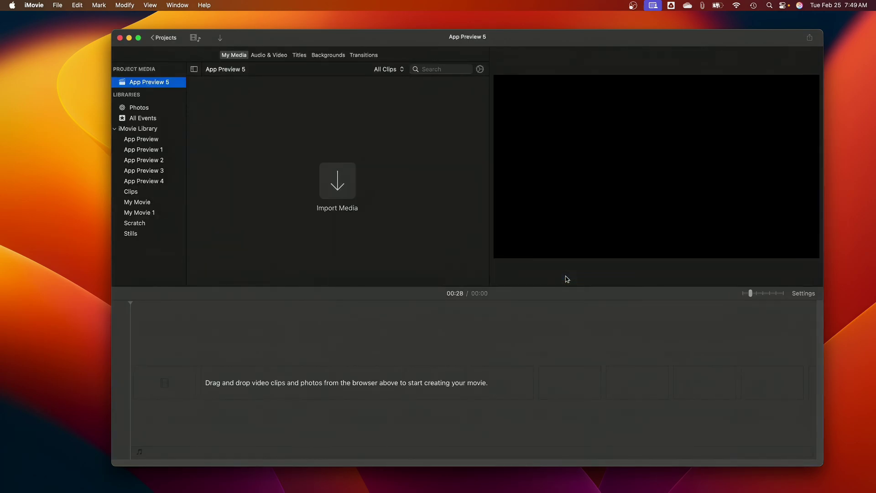
# Step: Import IMG_3112.MOV and IMG_8628.MOV together from the import window
pyautogui.click(338, 185)
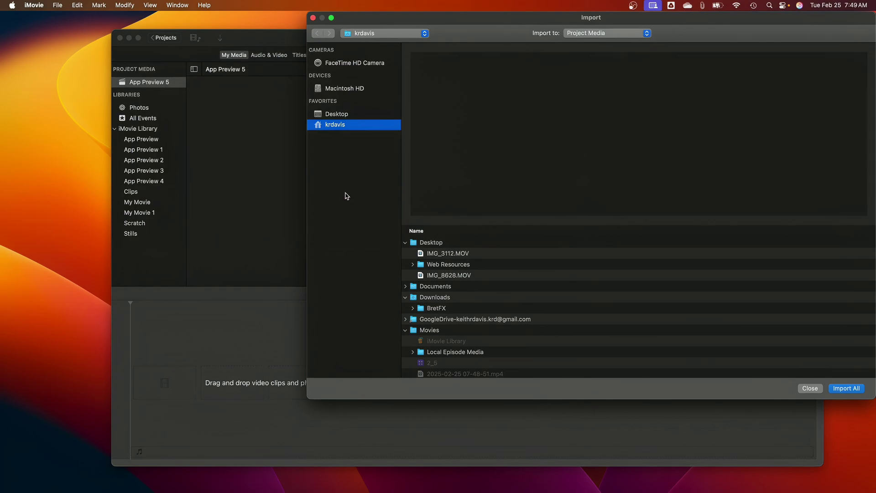
pyautogui.click(459, 254)
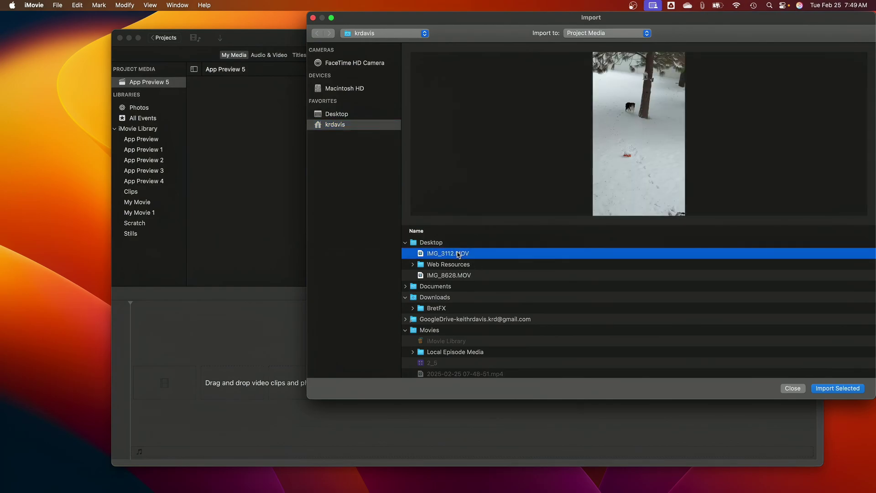
pyautogui.keyDown('super'); pyautogui.click(460, 275); pyautogui.keyUp('super')
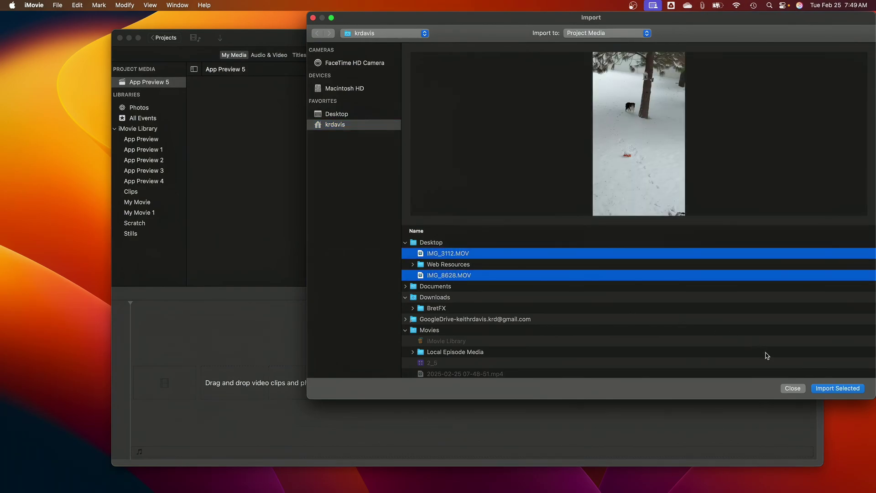
pyautogui.click(838, 388)
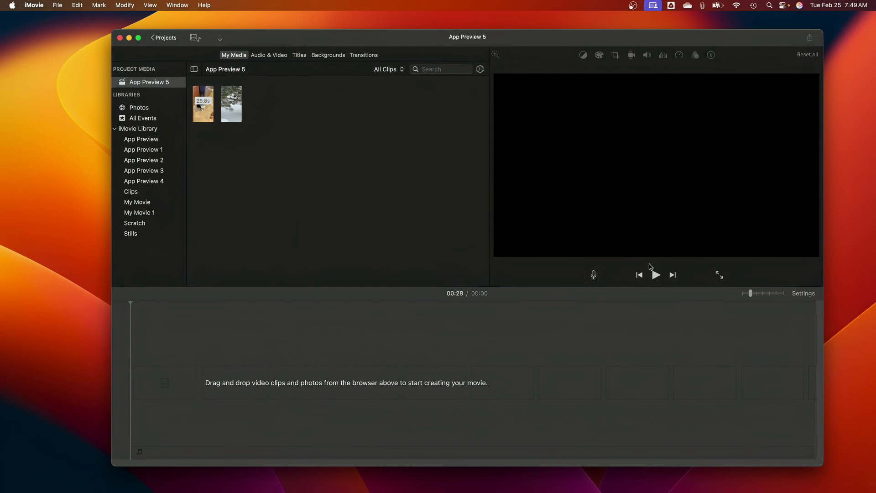
# Step: Add the indoor puppy clip to the timeline, then place the snowy clip after it
pyautogui.click(203, 105)
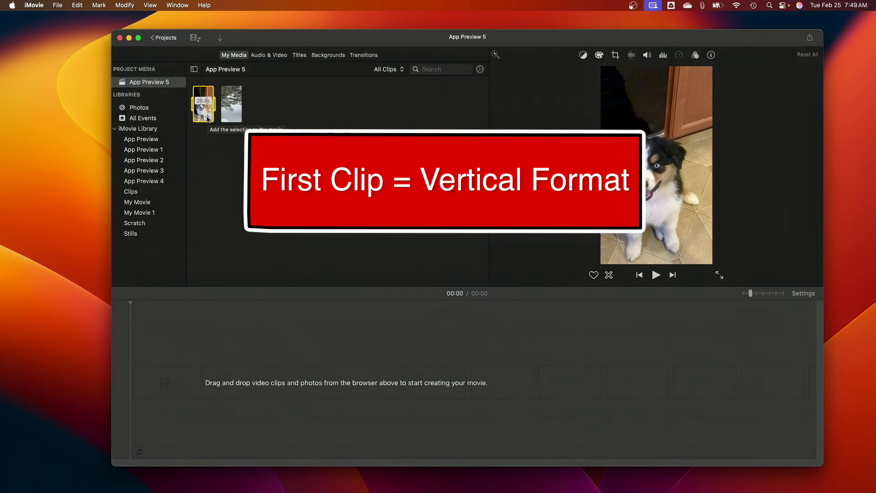
pyautogui.click(209, 118)
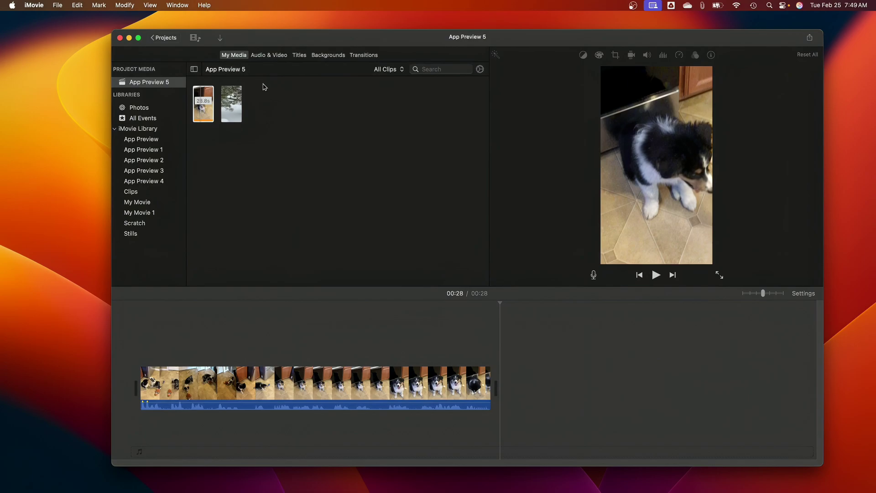
pyautogui.click(227, 109)
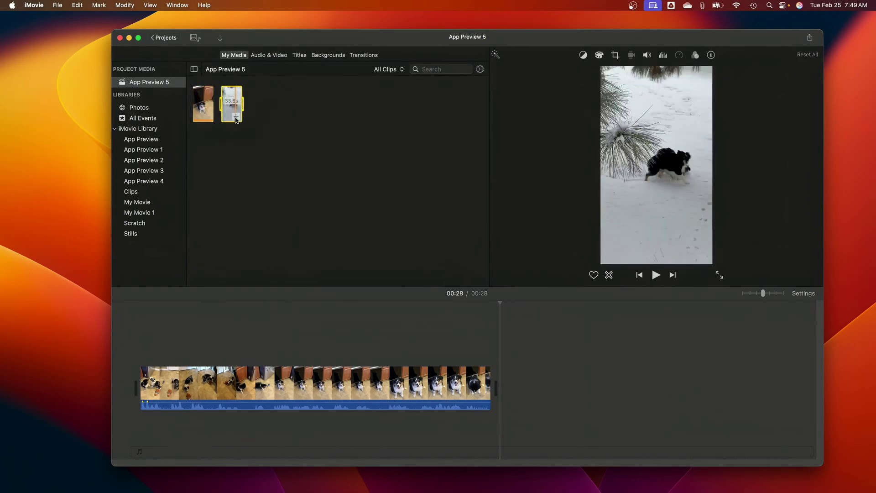
pyautogui.moveTo(233, 104); pyautogui.dragTo(521, 387)
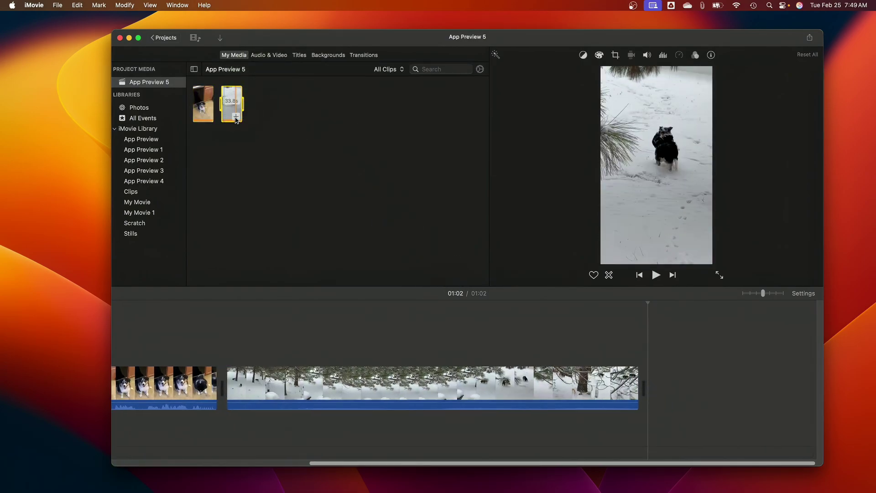
pyautogui.hscroll(-5, 230, 311)
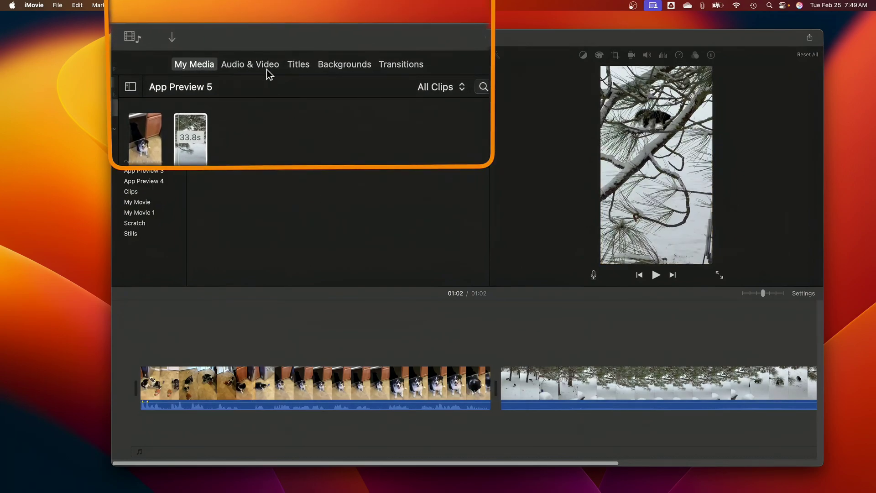
# Step: Overlay a Color Bar - Fade (Movable) title reading 'Puppy' on the first clip, bar lowered
pyautogui.click(305, 69)
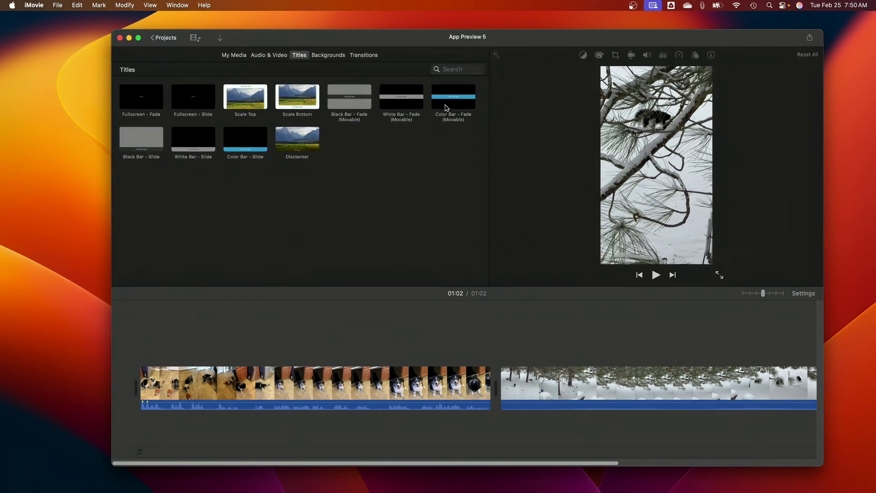
pyautogui.moveTo(453, 100)
pyautogui.mouseDown()
pyautogui.moveTo(387, 173)
pyautogui.moveTo(168, 336)
pyautogui.mouseUp()
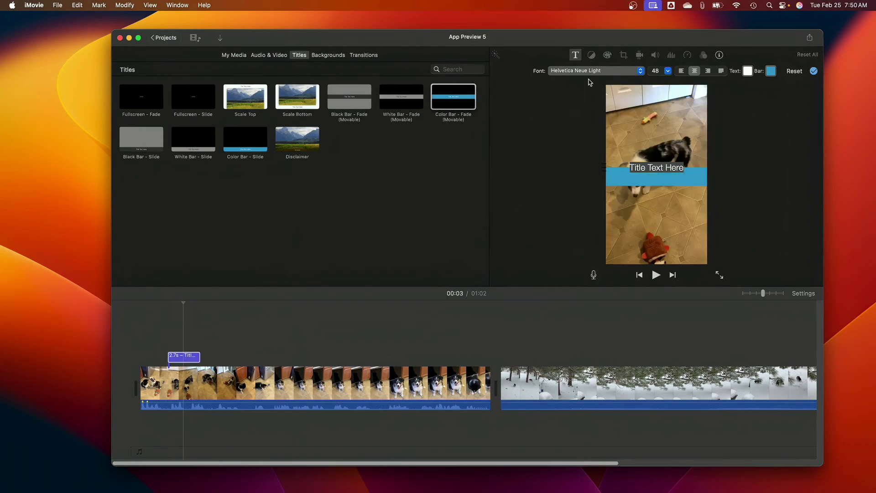
pyautogui.click(575, 56)
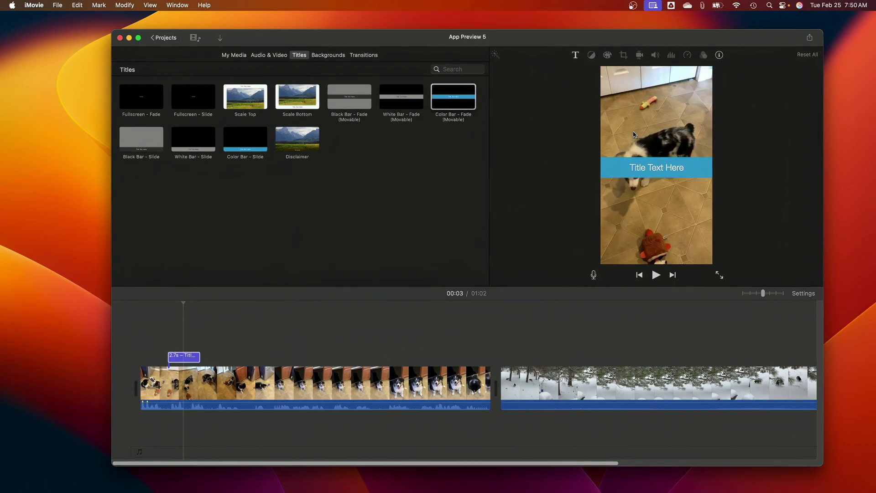
pyautogui.click(652, 171)
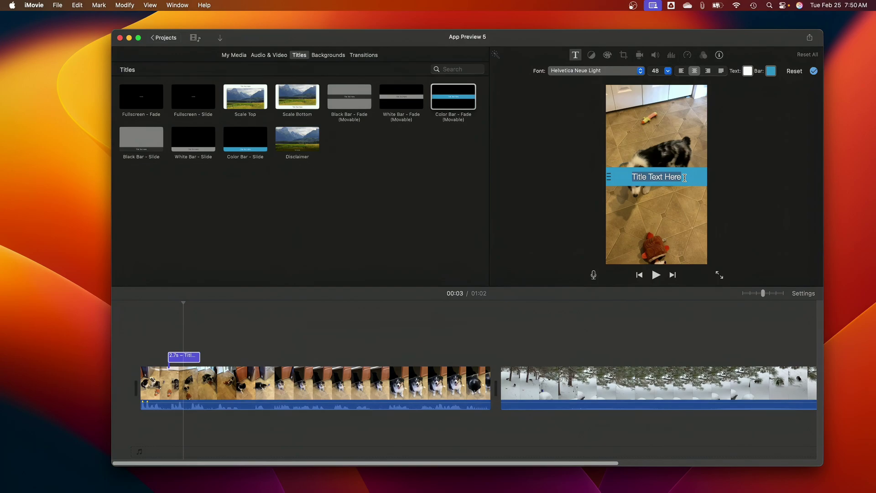
pyautogui.write('Puppy')
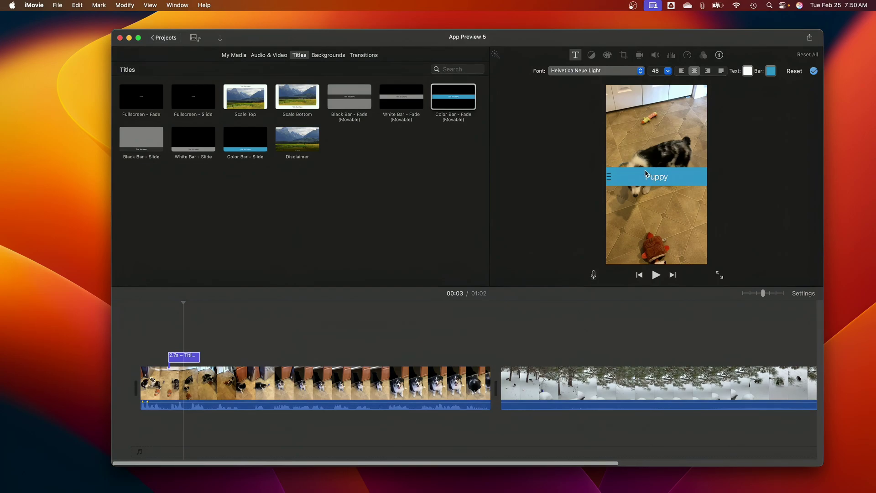
pyautogui.moveTo(611, 178)
pyautogui.mouseDown()
pyautogui.moveTo(614, 247)
pyautogui.moveTo(628, 240)
pyautogui.mouseUp()
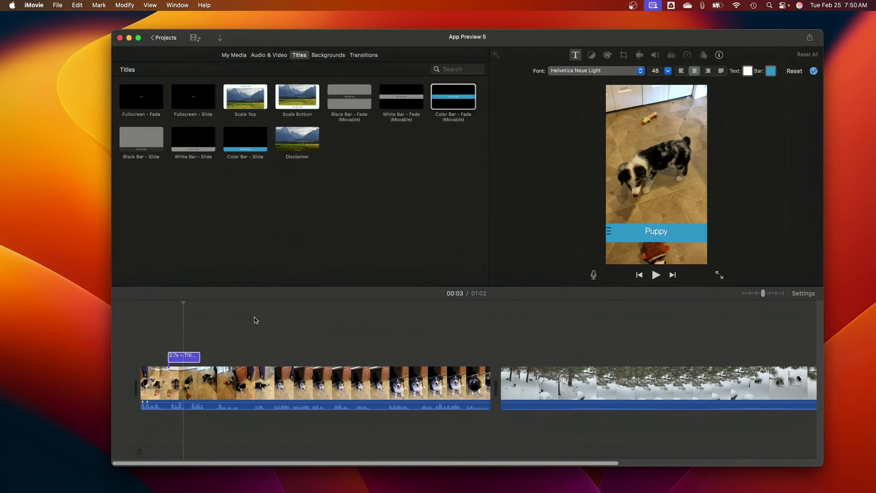
pyautogui.click(168, 329)
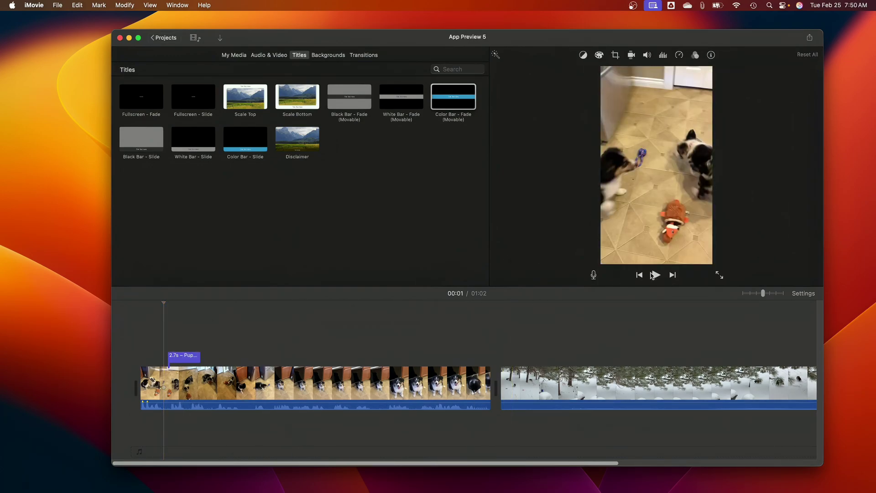
pyautogui.click(655, 276)
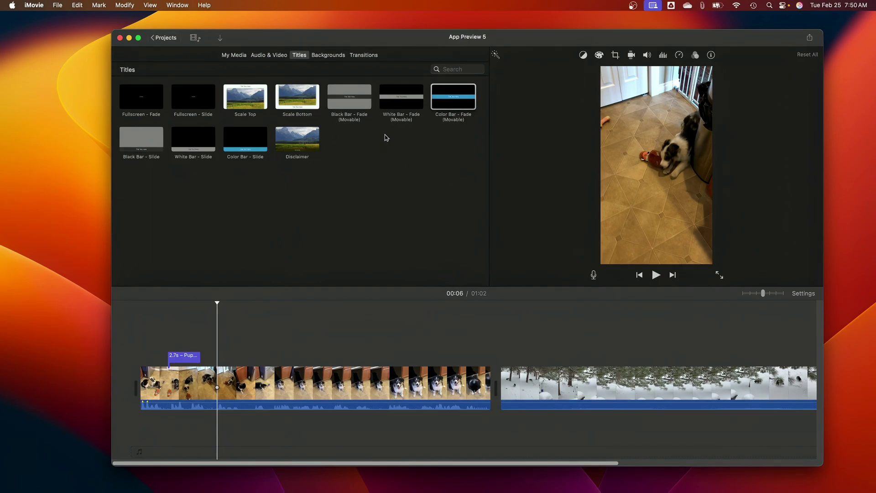
# Step: Insert a Cross Dissolve between the two clips and preview playback through the join
pyautogui.click(363, 55)
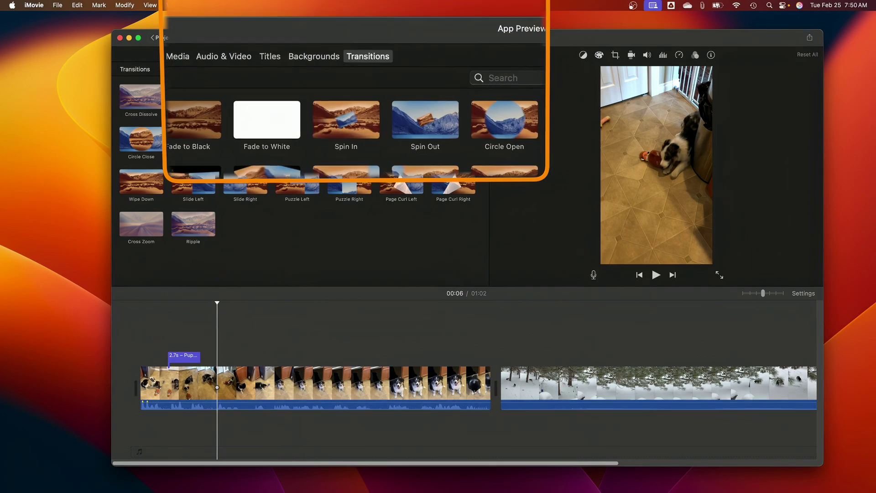
pyautogui.moveTo(141, 100)
pyautogui.mouseDown()
pyautogui.moveTo(310, 253)
pyautogui.moveTo(495, 388)
pyautogui.mouseUp()
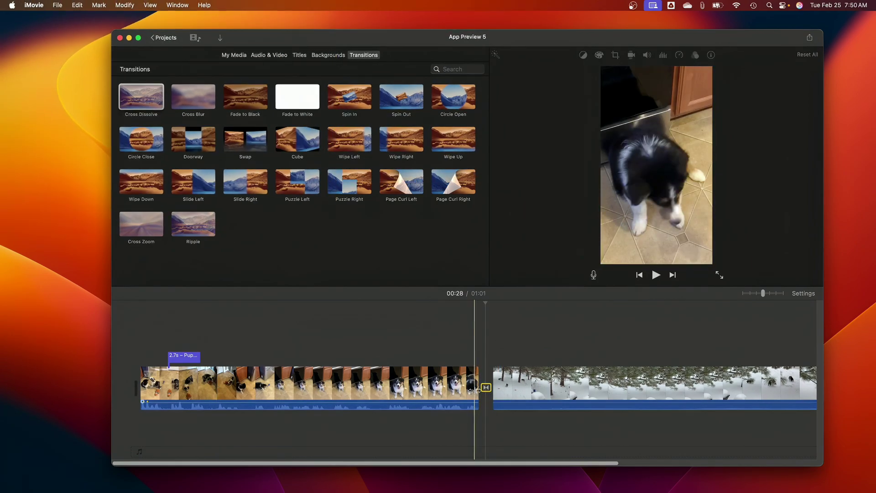
pyautogui.click(458, 329)
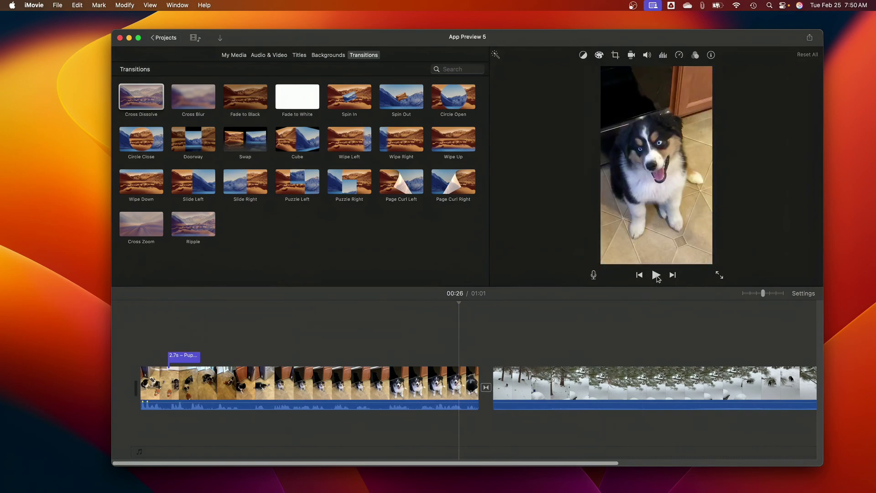
pyautogui.click(656, 275)
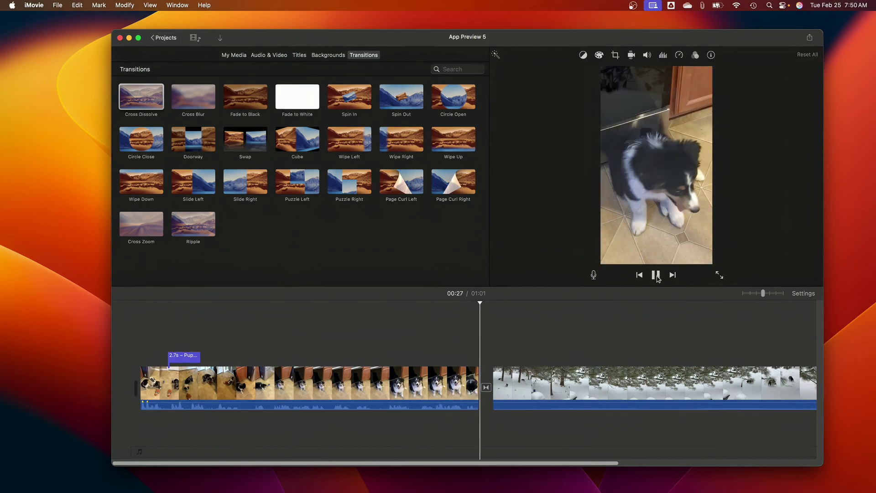